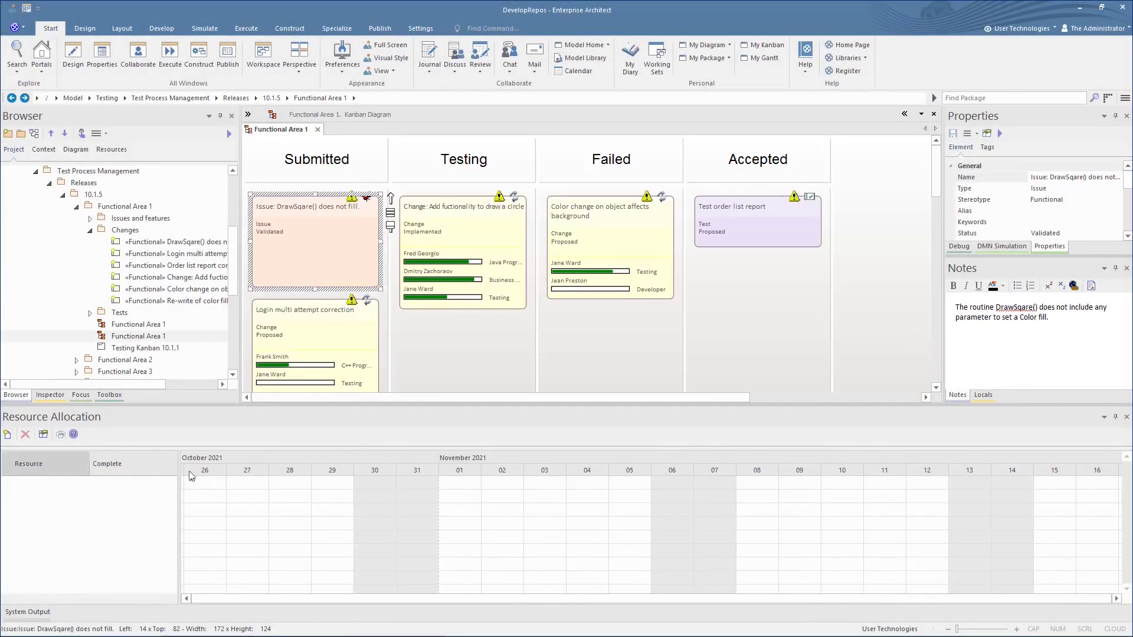
right_click(72, 491)
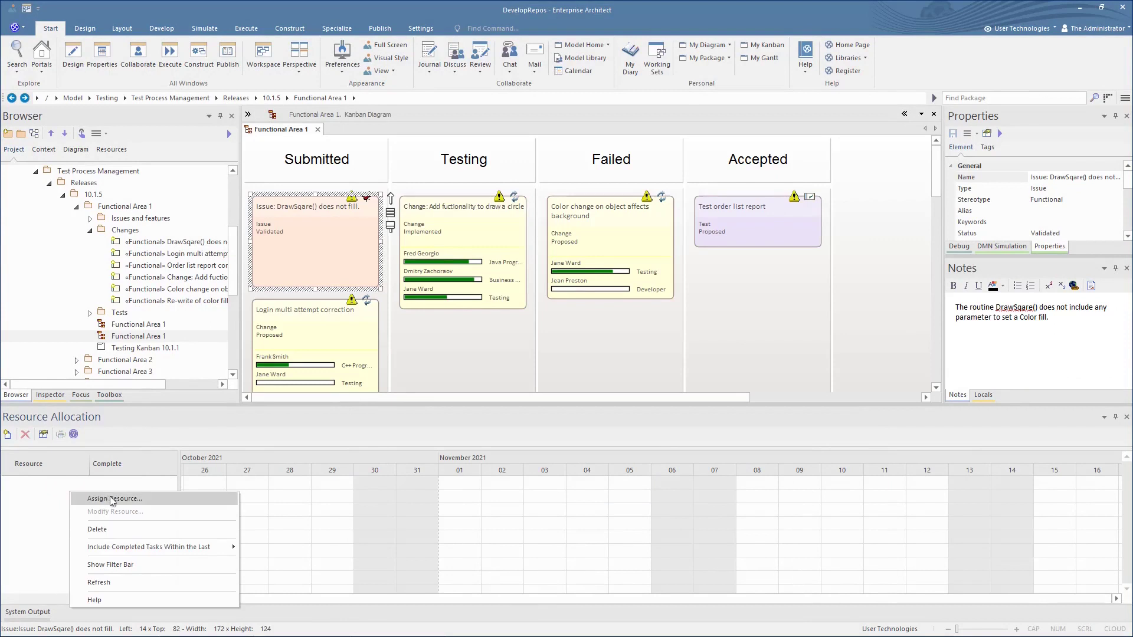
click(114, 499)
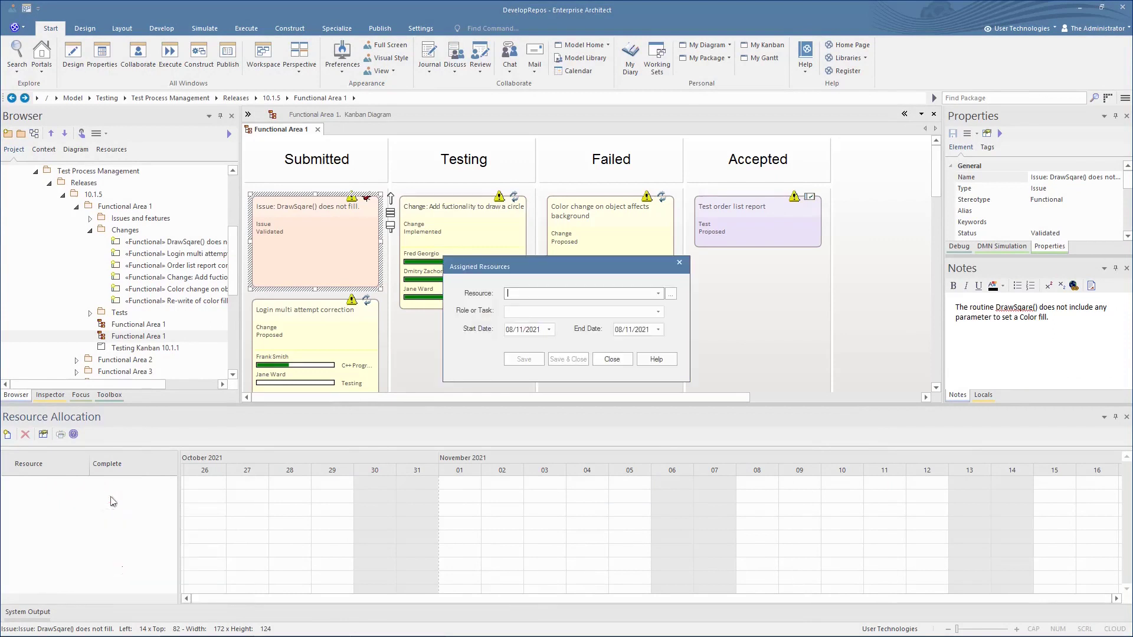
click(658, 294)
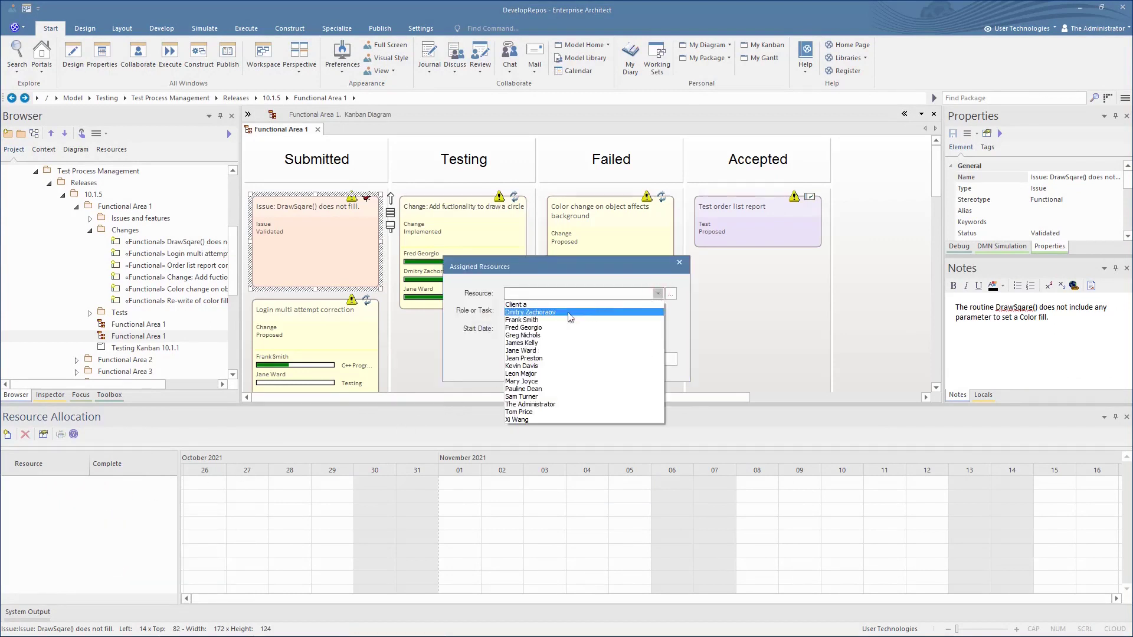
click(571, 315)
click(659, 312)
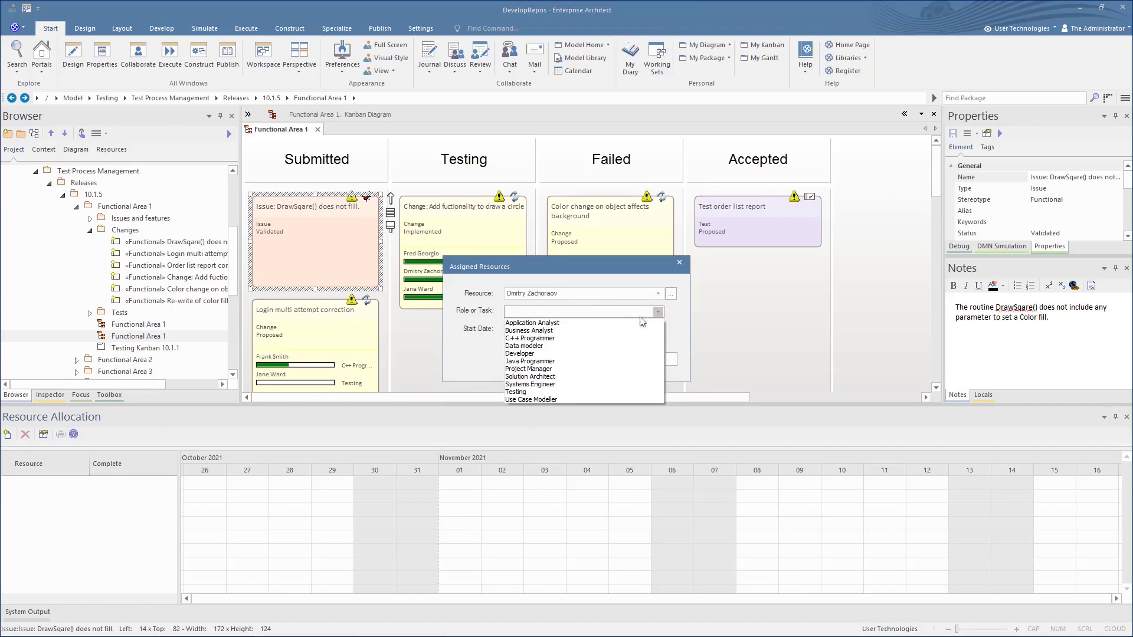
click(549, 323)
click(657, 329)
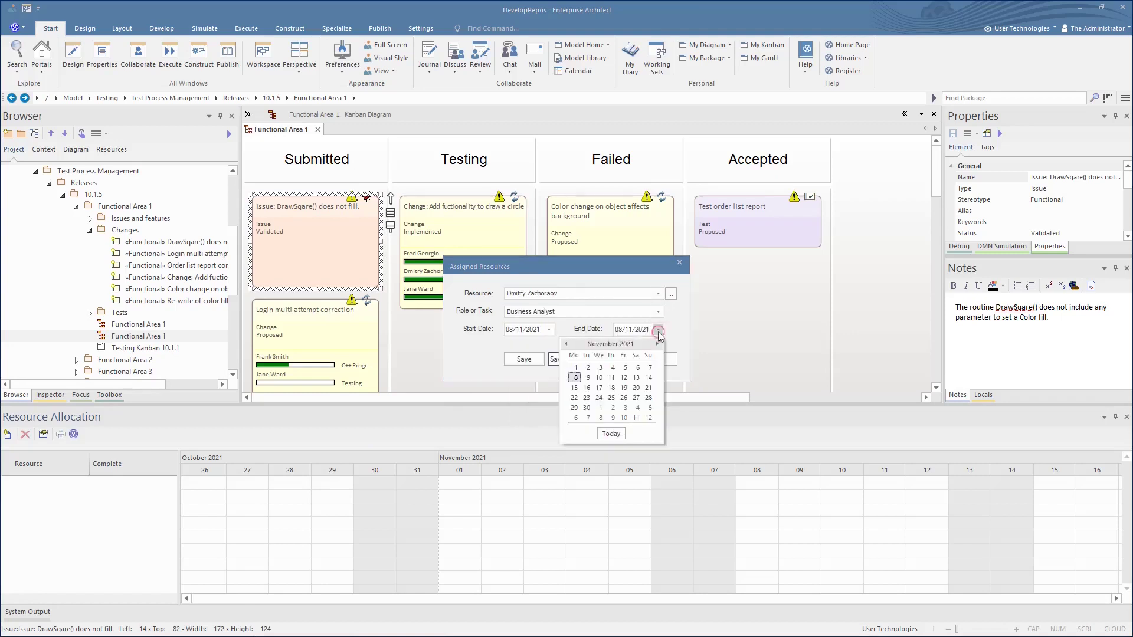
click(589, 378)
Save the allocation, reschedule it to 2–4 November and drag its completion to about 57%.
click(567, 360)
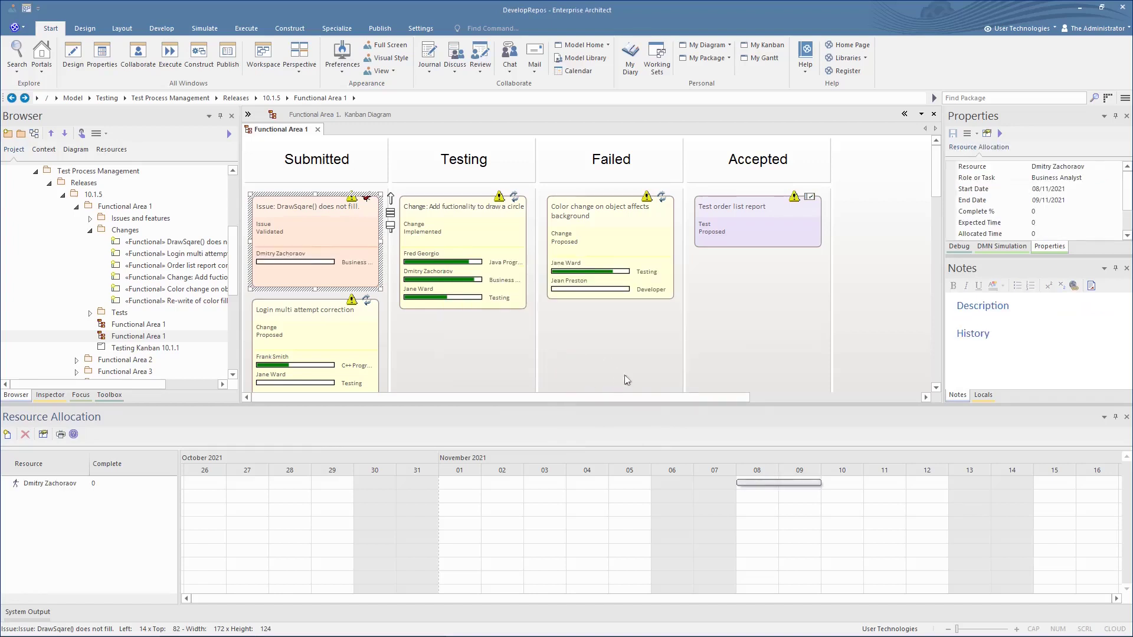
drag(752, 483, 517, 479)
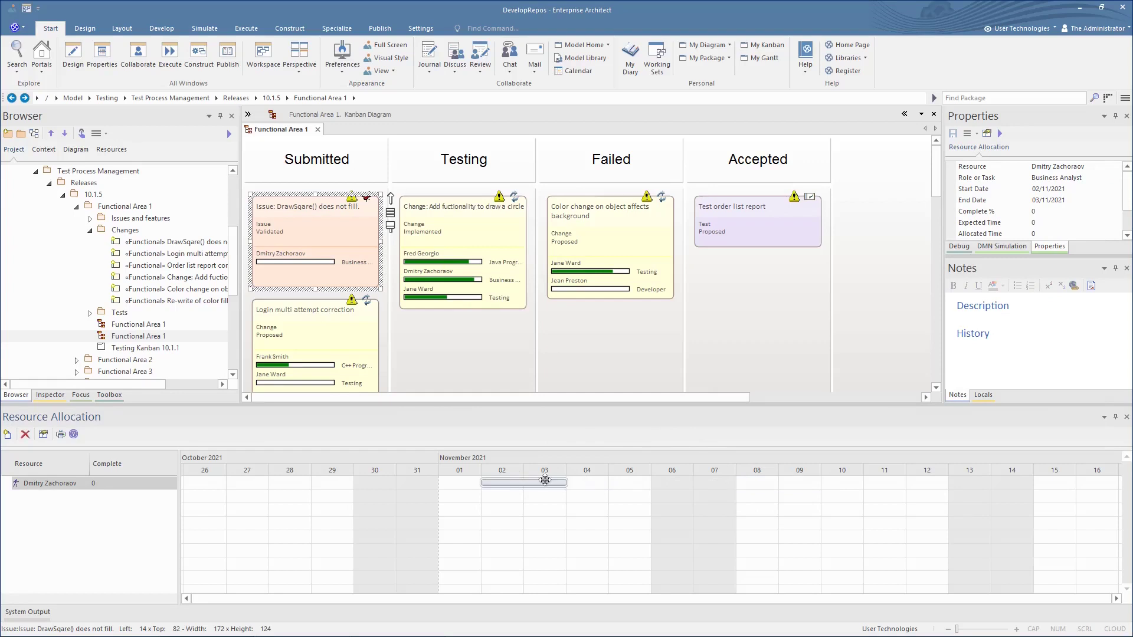
drag(566, 482, 611, 482)
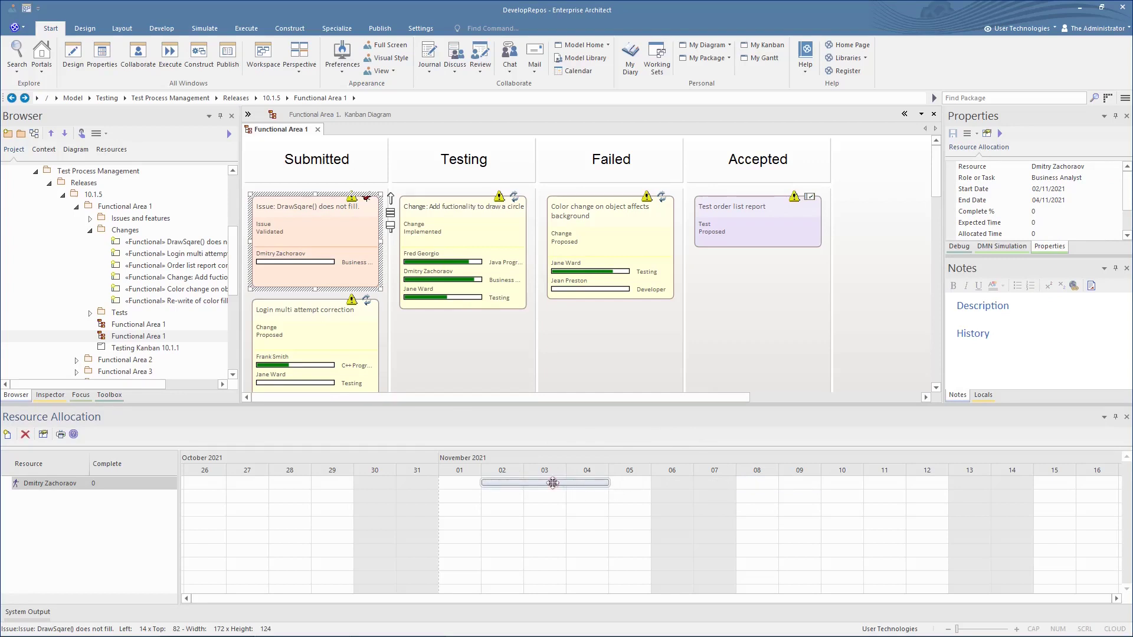
click(115, 484)
drag(105, 483, 143, 483)
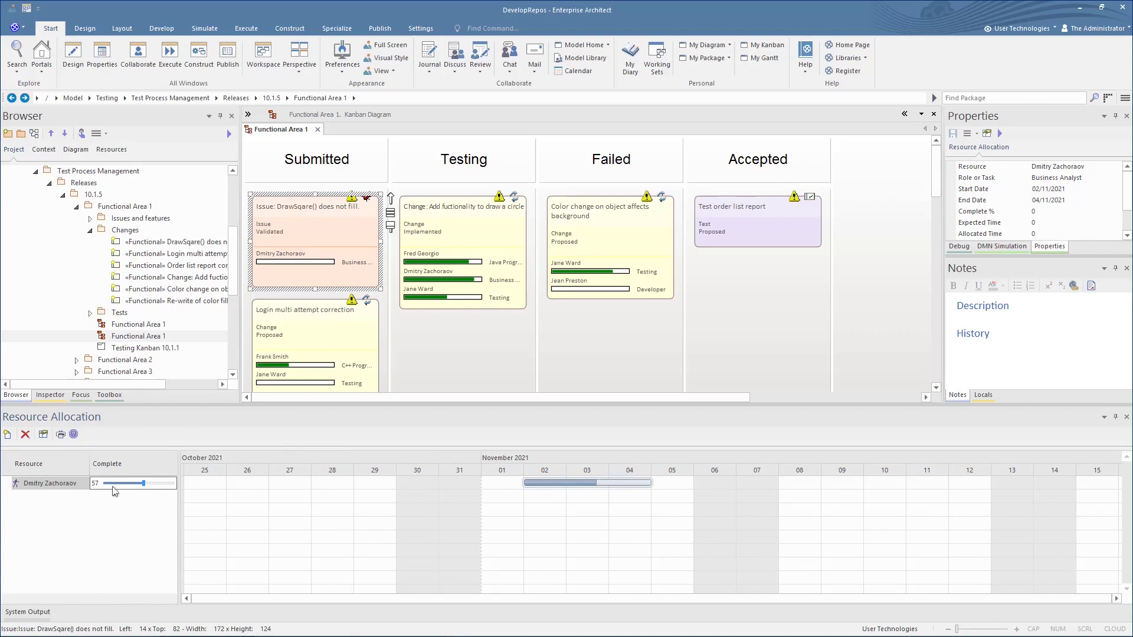
Give Dmitry's allocation a drawing-functions analysis description and an expected time of 10.
click(115, 491)
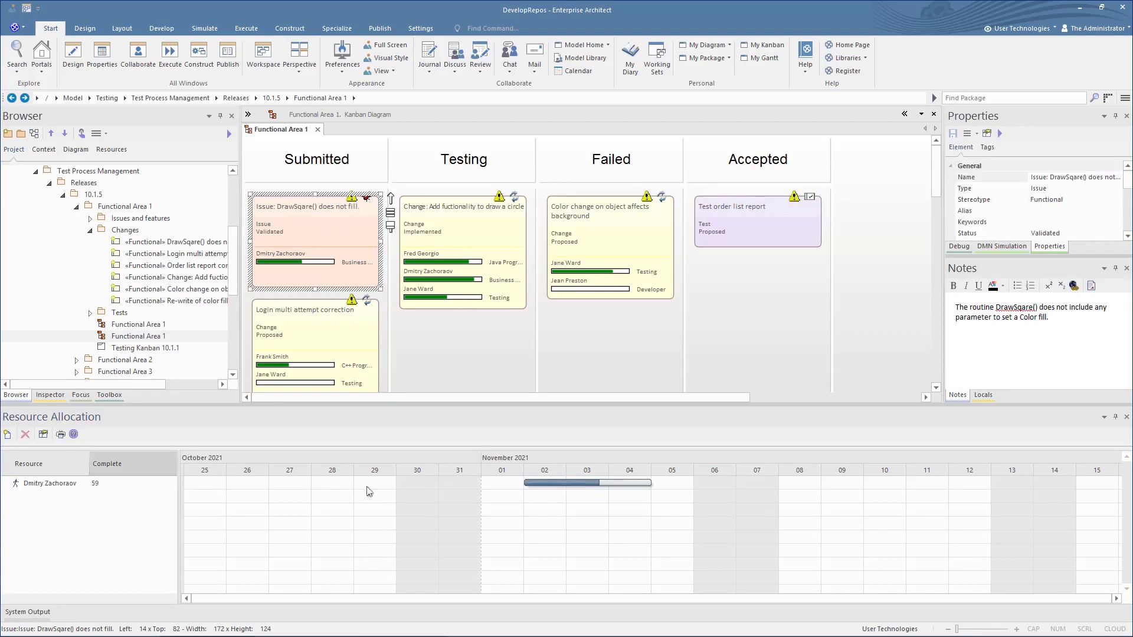
double_click(541, 486)
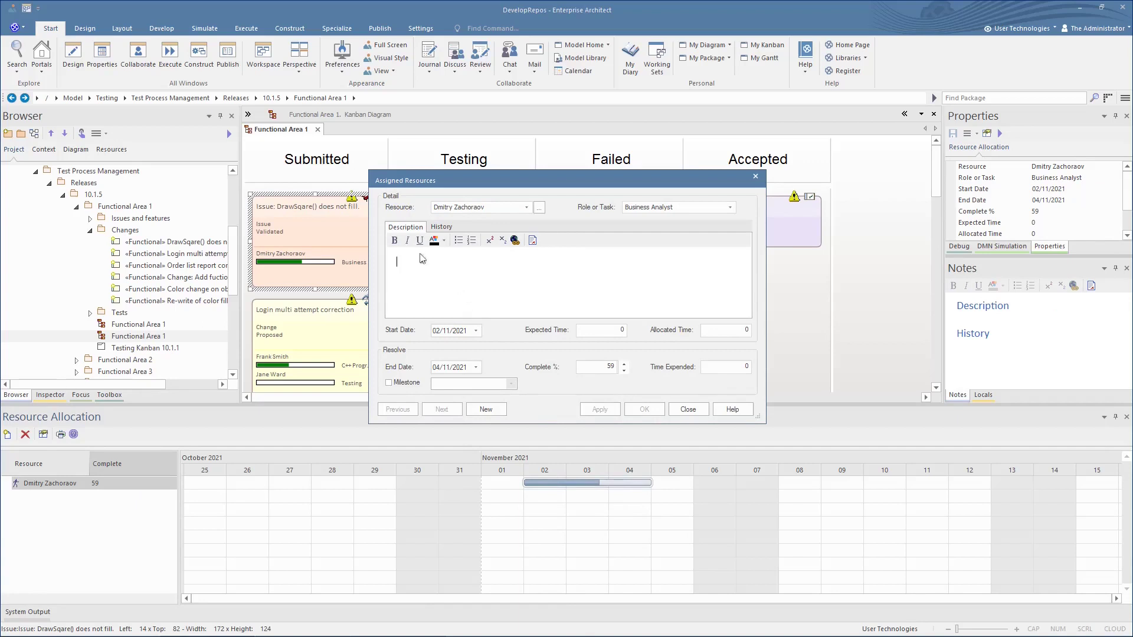
text(Some analysis of the drawing functions to cover unusual circumstances.)
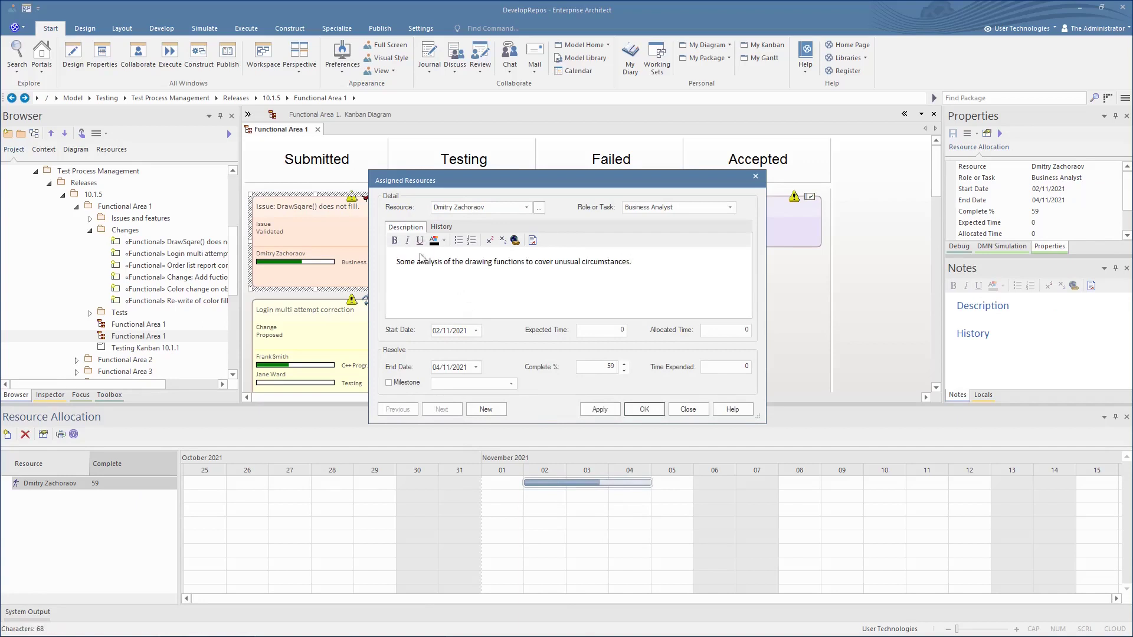
click(603, 330)
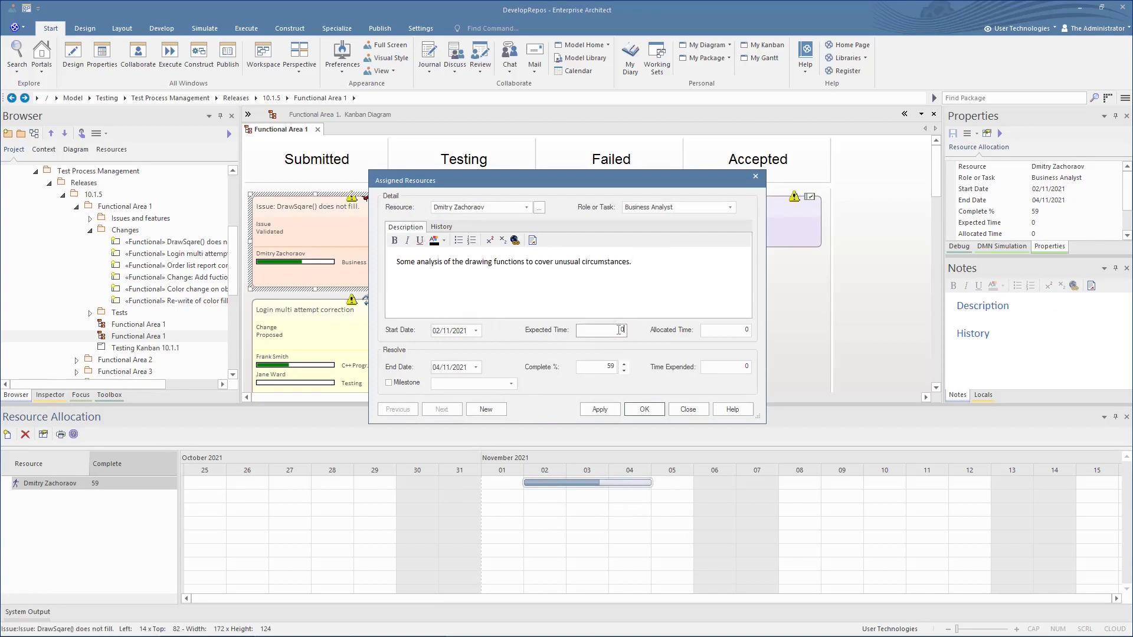
text(1)
click(644, 409)
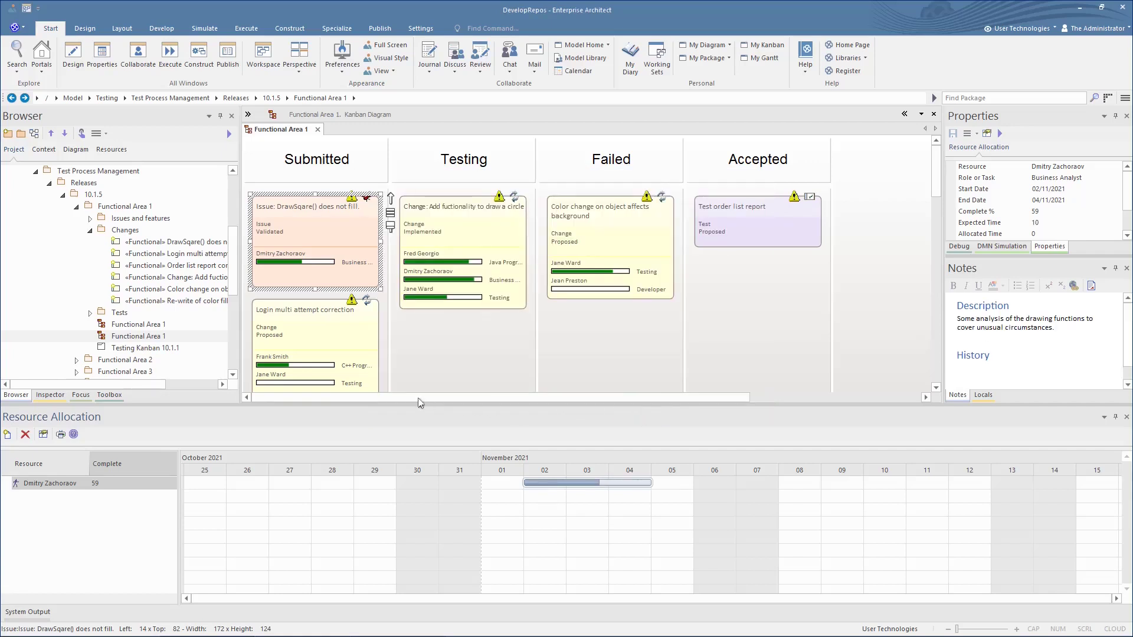
Select the Login multi attempt correction card and show its first resource allocation's properties.
click(307, 353)
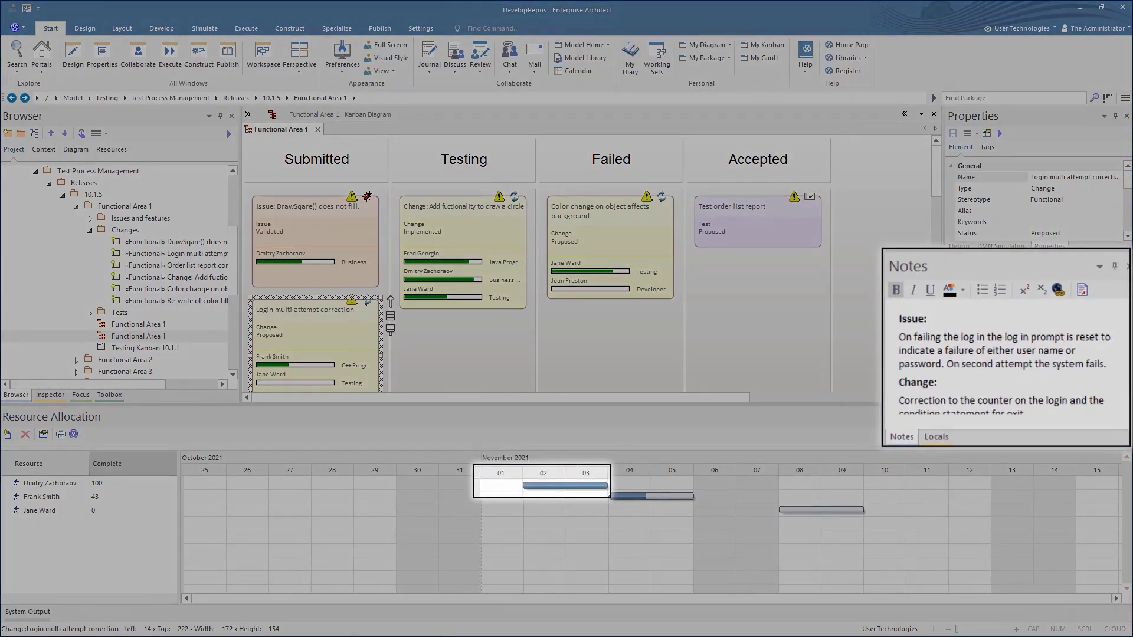
click(49, 483)
text(40)
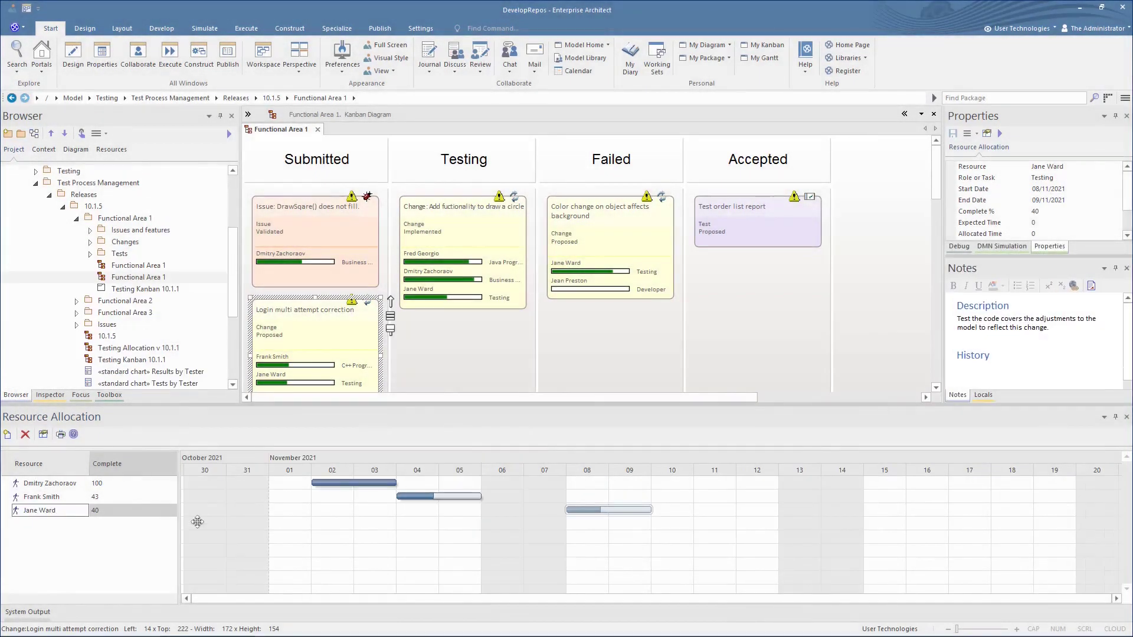
double_click(127, 516)
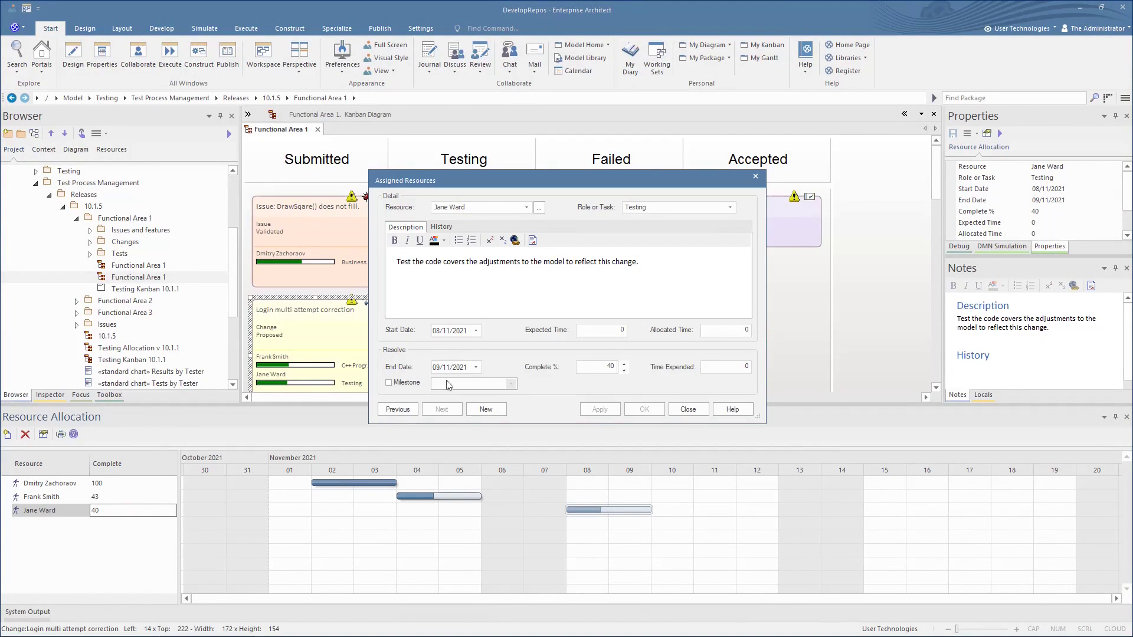
click(539, 209)
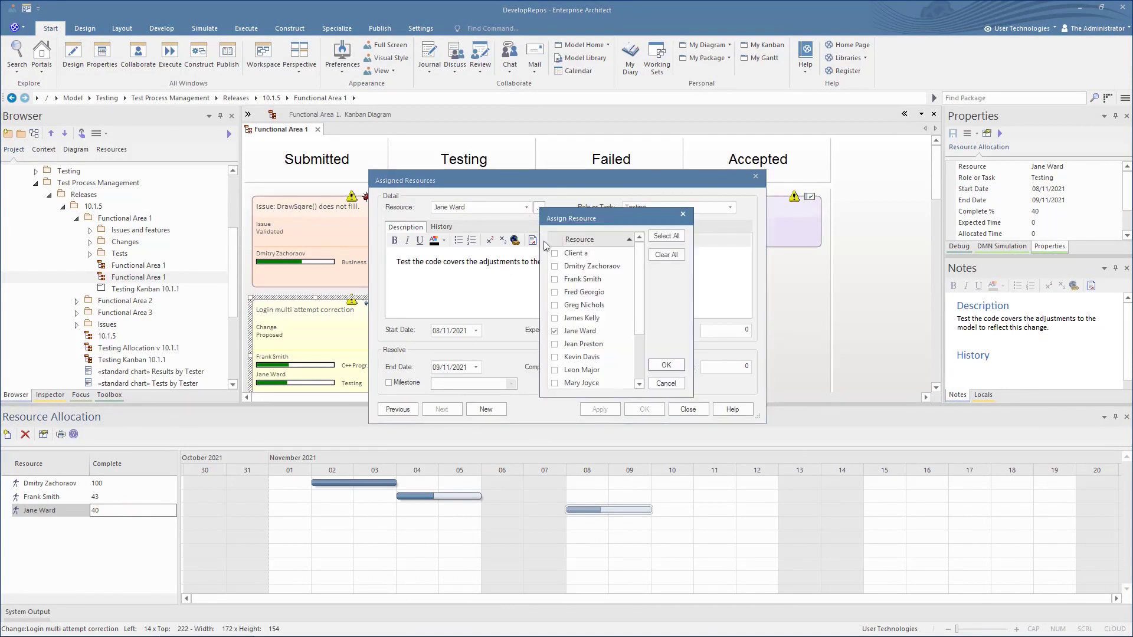
click(555, 320)
click(555, 306)
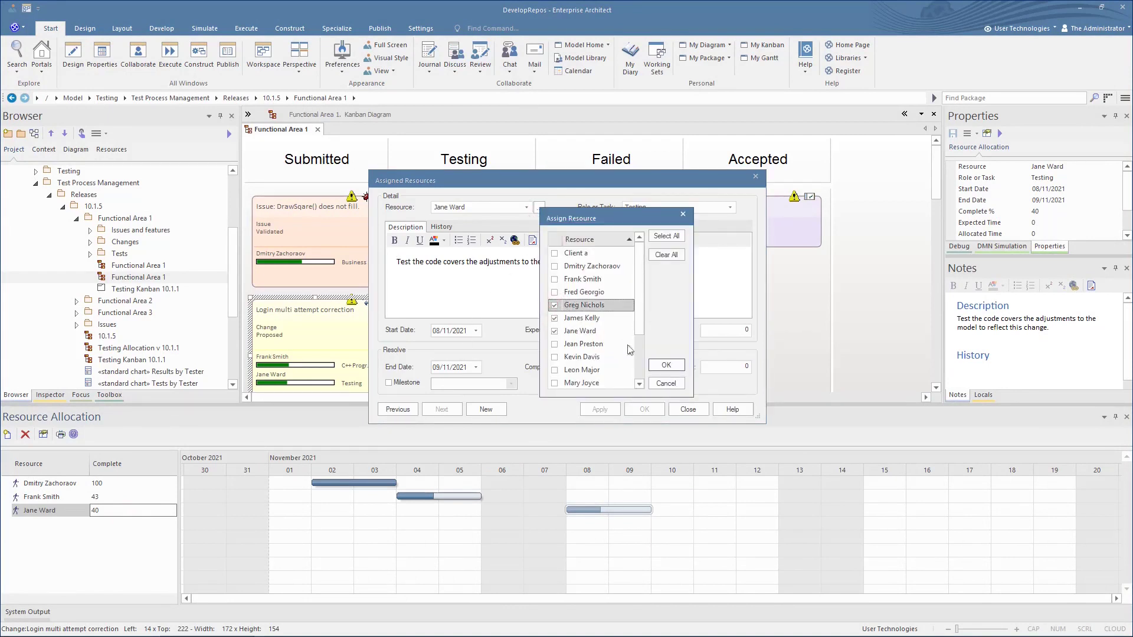
click(667, 367)
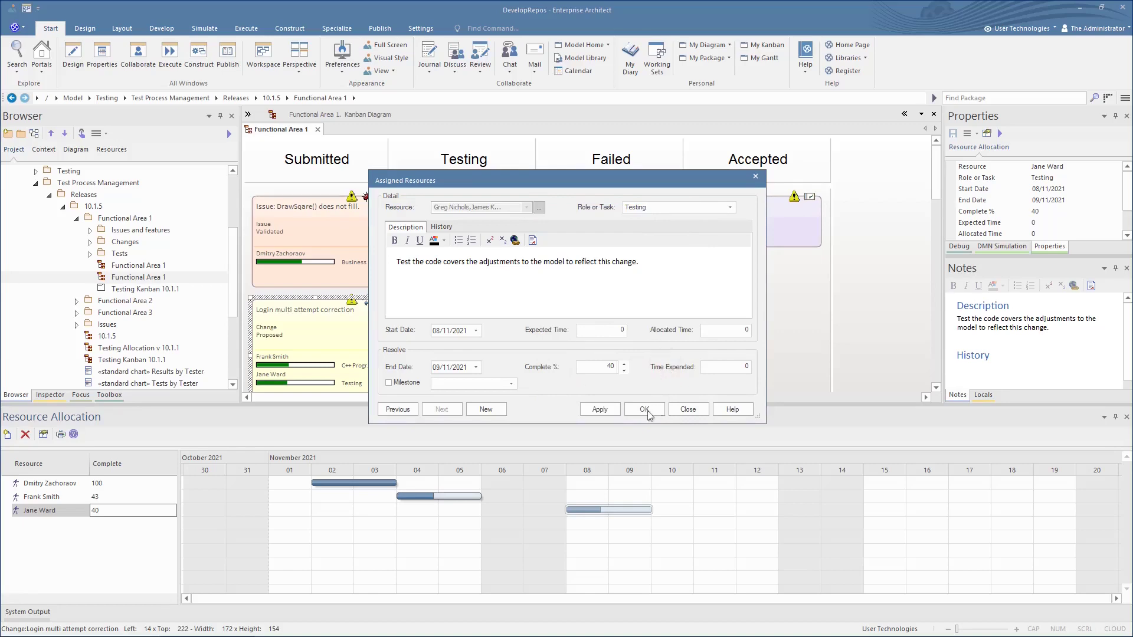
click(645, 409)
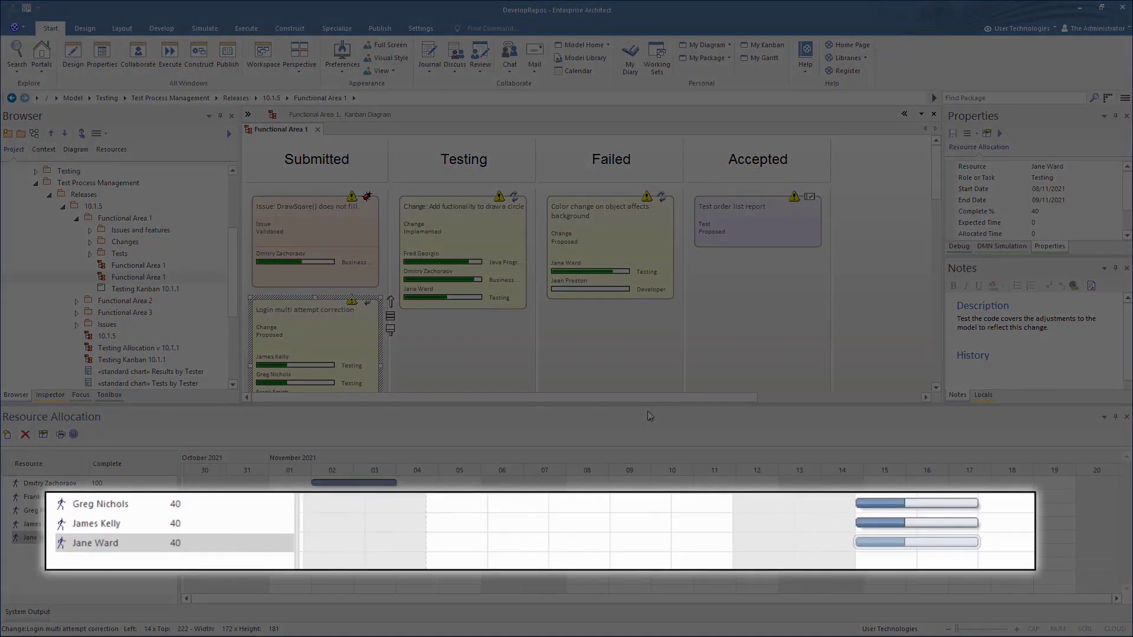